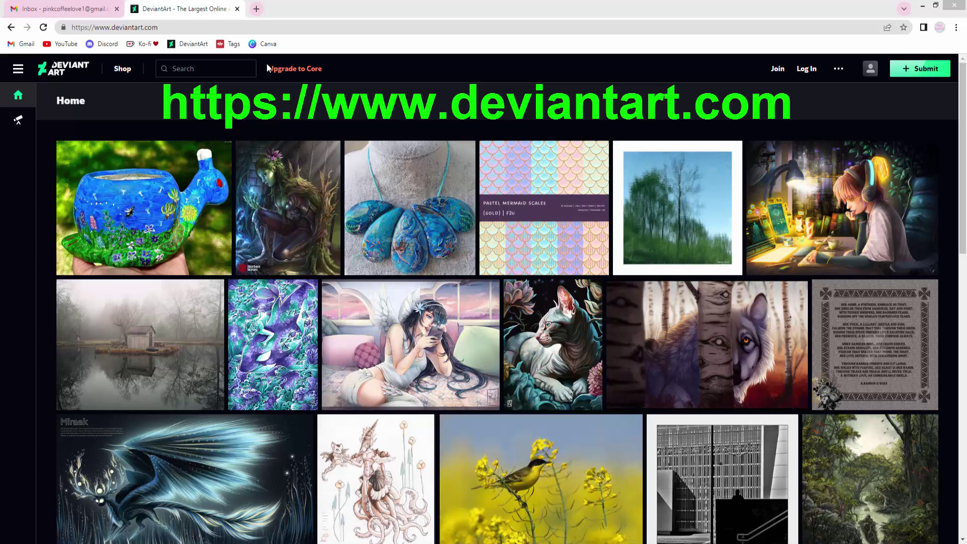
Start joining DeviantArt with Google, choosing the existing Google account and confirming the sign-in.
{"action": "left_click", "coordinate": [235, 25]}
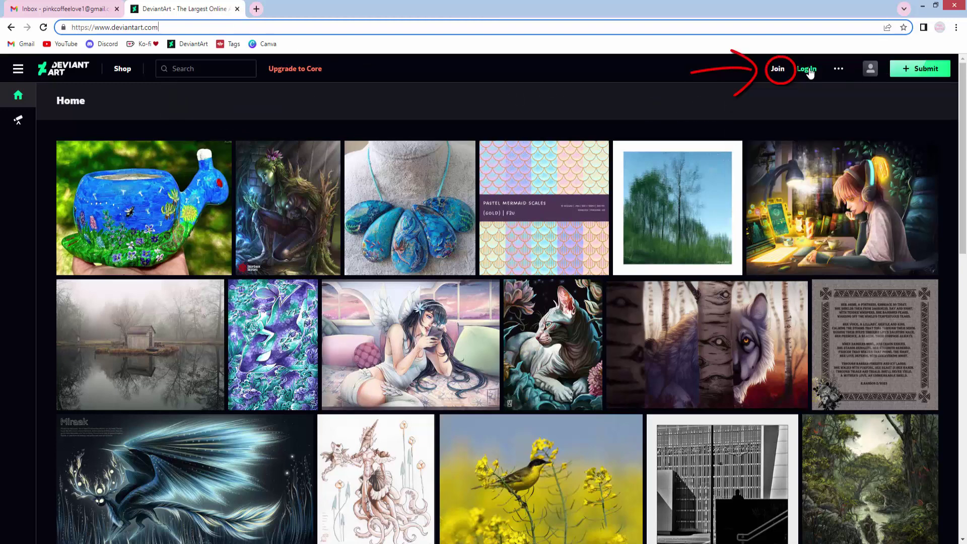
{"action": "left_click", "coordinate": [778, 75]}
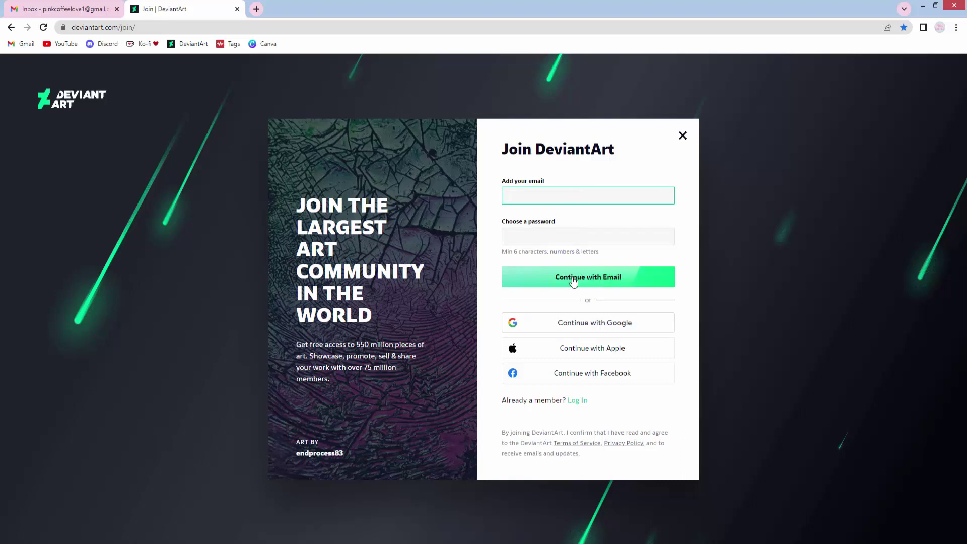
{"action": "left_click", "coordinate": [573, 330]}
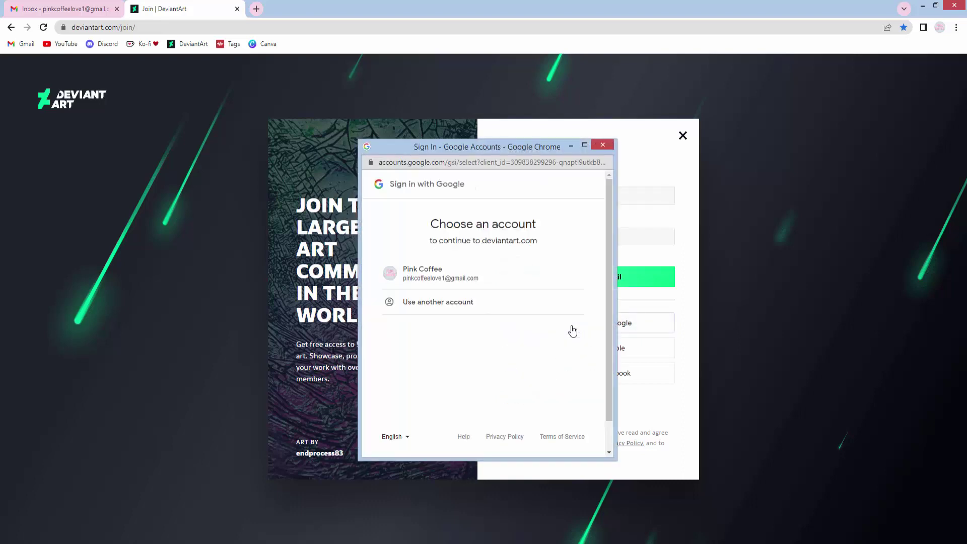
{"action": "left_click", "coordinate": [428, 272]}
{"action": "left_click", "coordinate": [559, 362]}
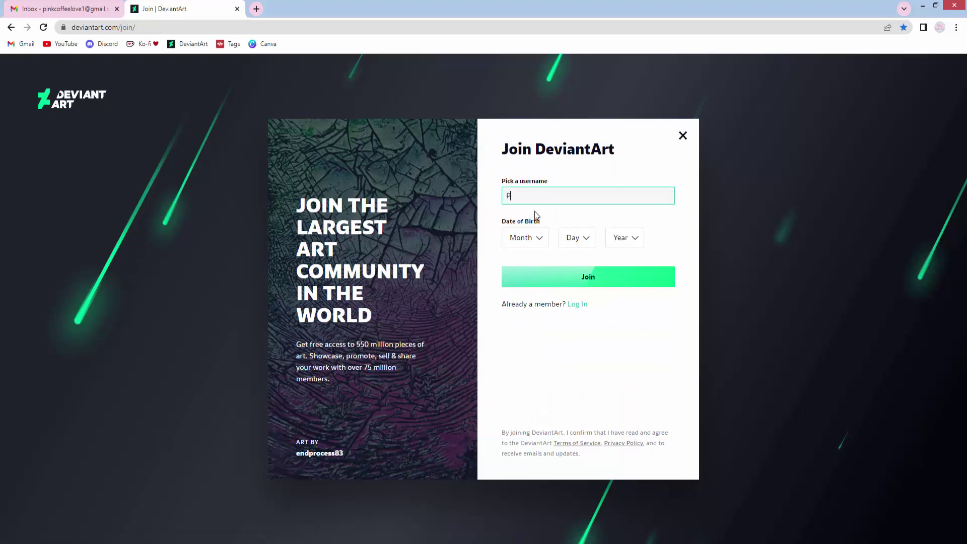
Fill in an available username and the date of birth, and submit the join form.
{"action": "type", "text": "inkCoffee"}
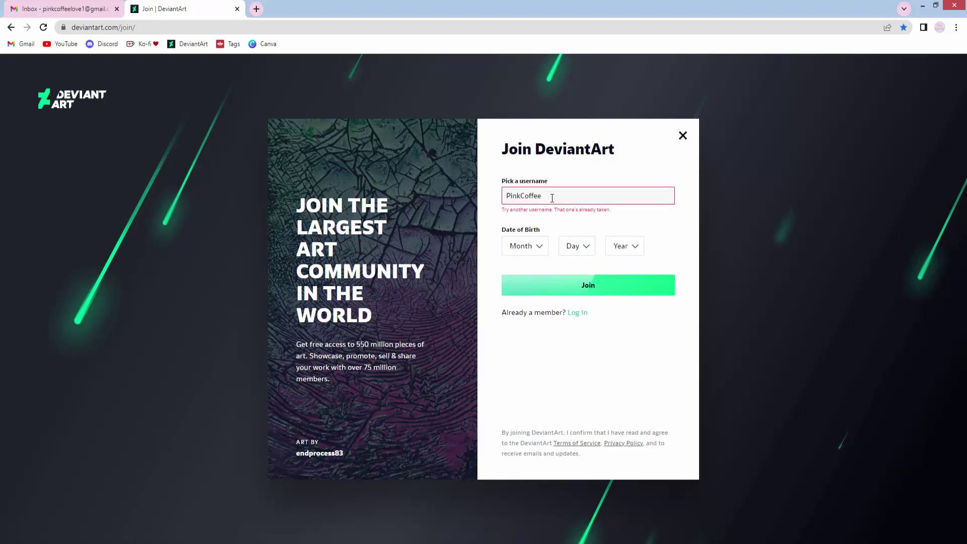
{"action": "type", "text": "Love"}
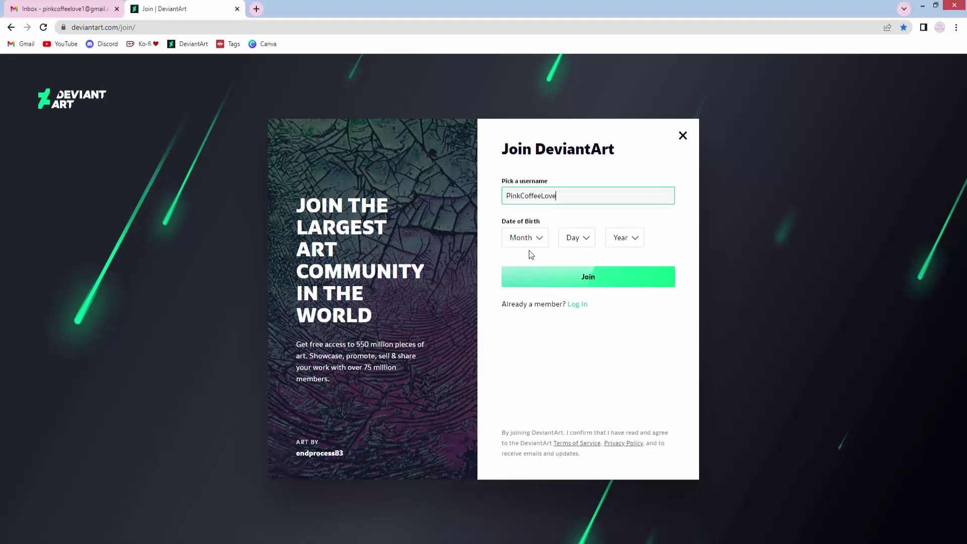
{"action": "left_click", "coordinate": [539, 240]}
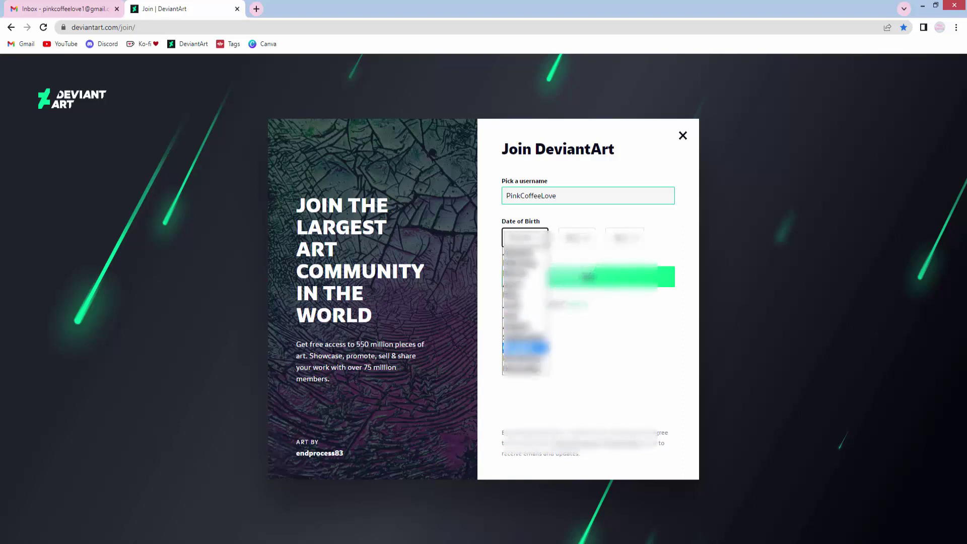
{"action": "left_click", "coordinate": [519, 348]}
{"action": "left_click", "coordinate": [590, 237]}
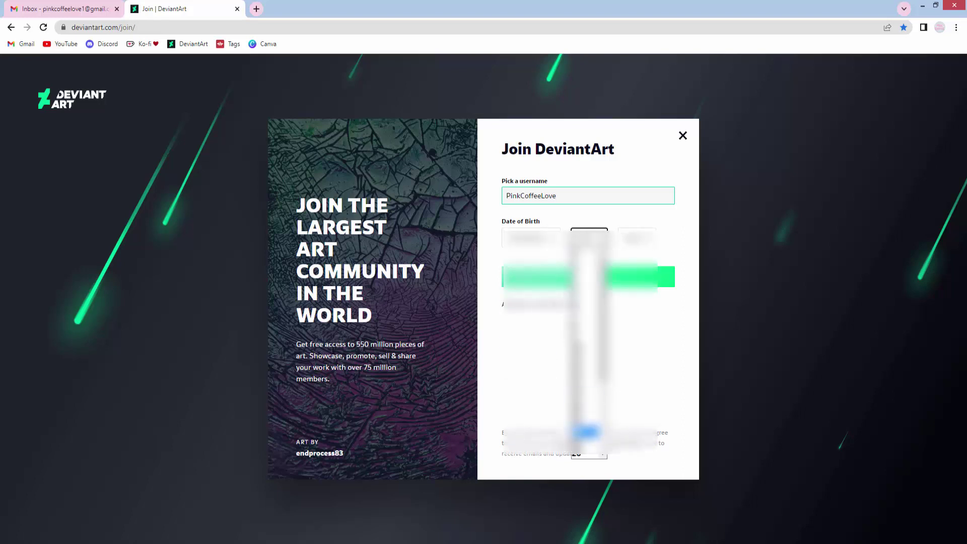
{"action": "left_click", "coordinate": [588, 453]}
{"action": "left_click", "coordinate": [632, 237]}
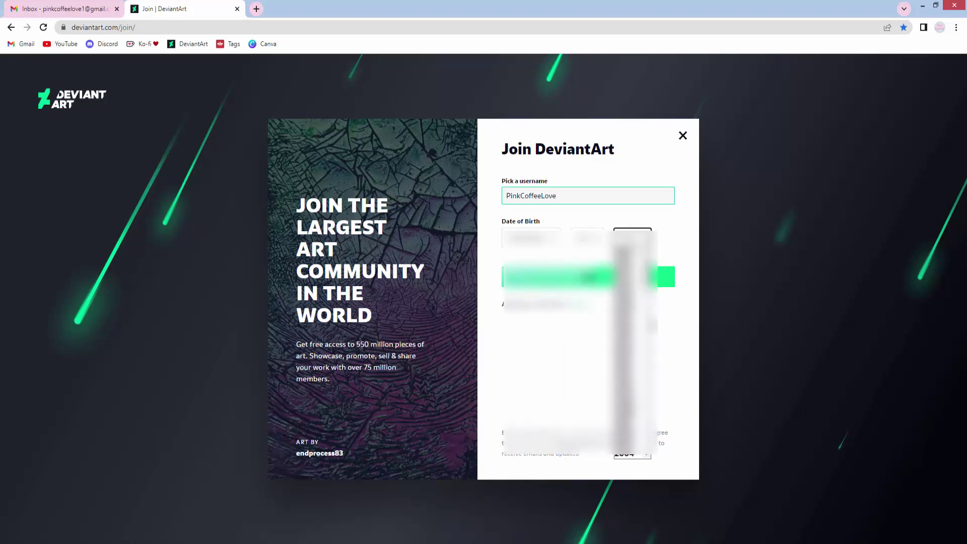
{"action": "scroll", "coordinate": [632, 333], "scroll_direction": "up", "scroll_amount": 5}
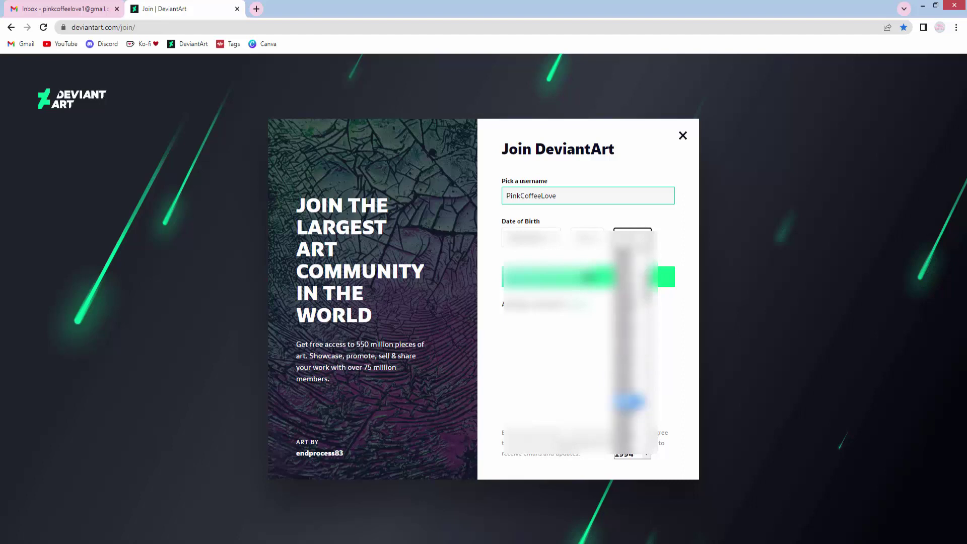
{"action": "left_click", "coordinate": [630, 402]}
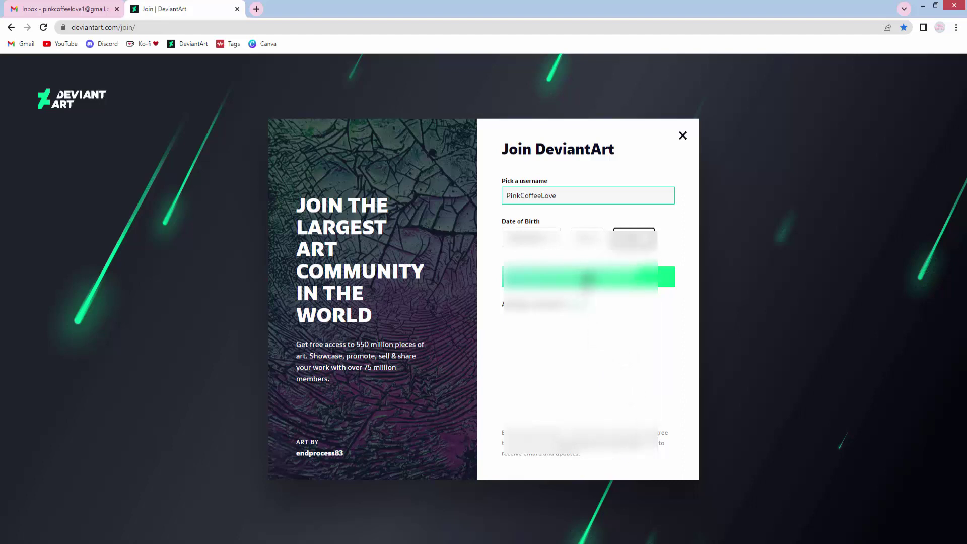
{"action": "left_click", "coordinate": [588, 278]}
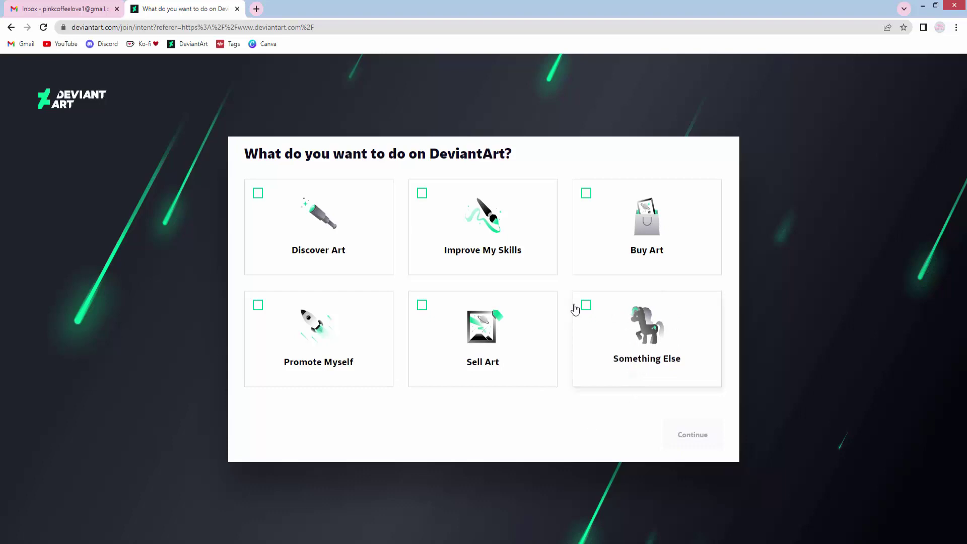
Choose only Discover Art as the intended activity and Mature Mode as the preferred browsing mode.
{"action": "left_click", "coordinate": [589, 312]}
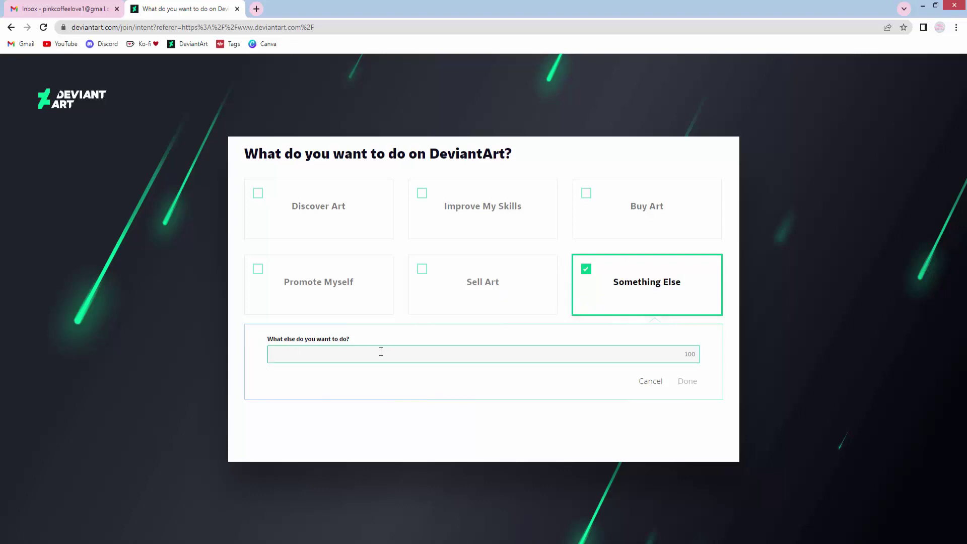
{"action": "left_click", "coordinate": [359, 234]}
{"action": "left_click", "coordinate": [652, 287]}
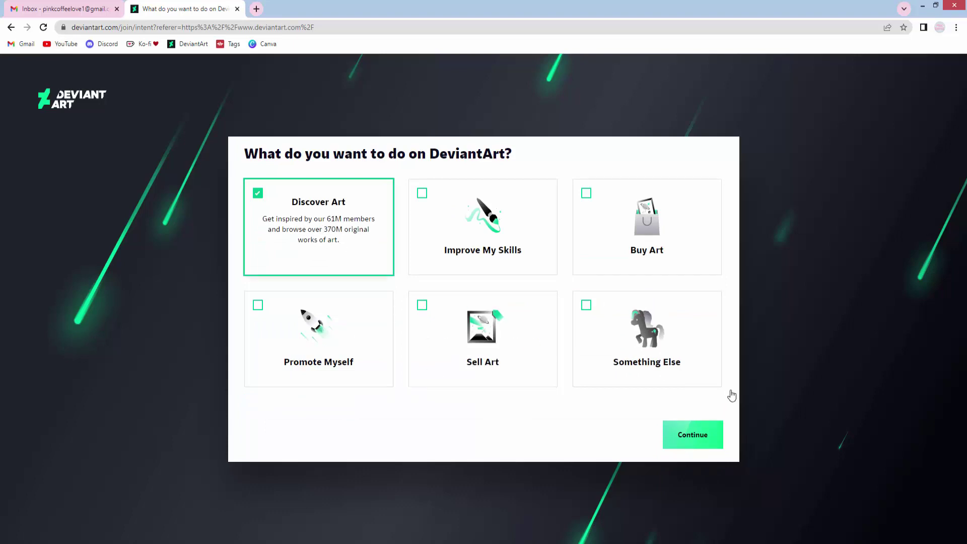
{"action": "left_click", "coordinate": [695, 440]}
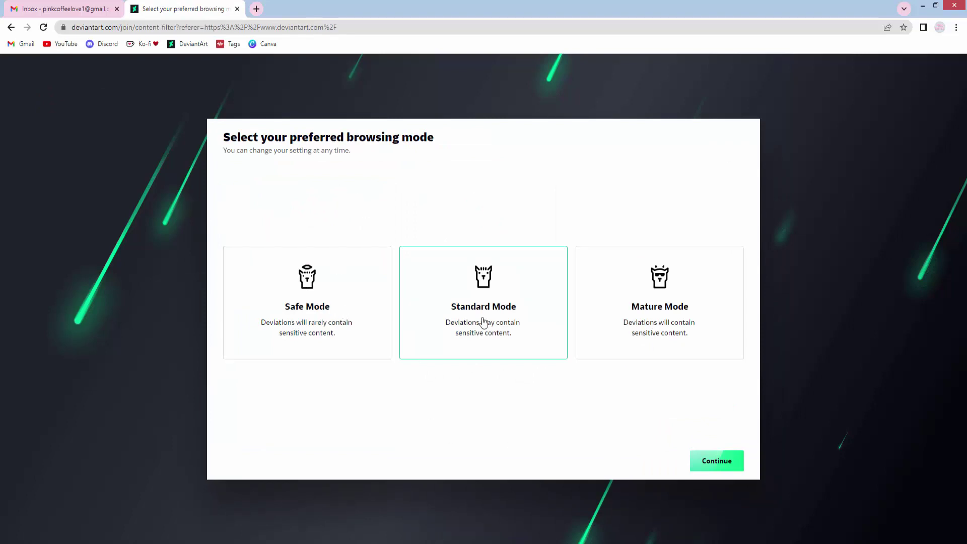
{"action": "left_click", "coordinate": [694, 334]}
{"action": "left_click", "coordinate": [730, 460]}
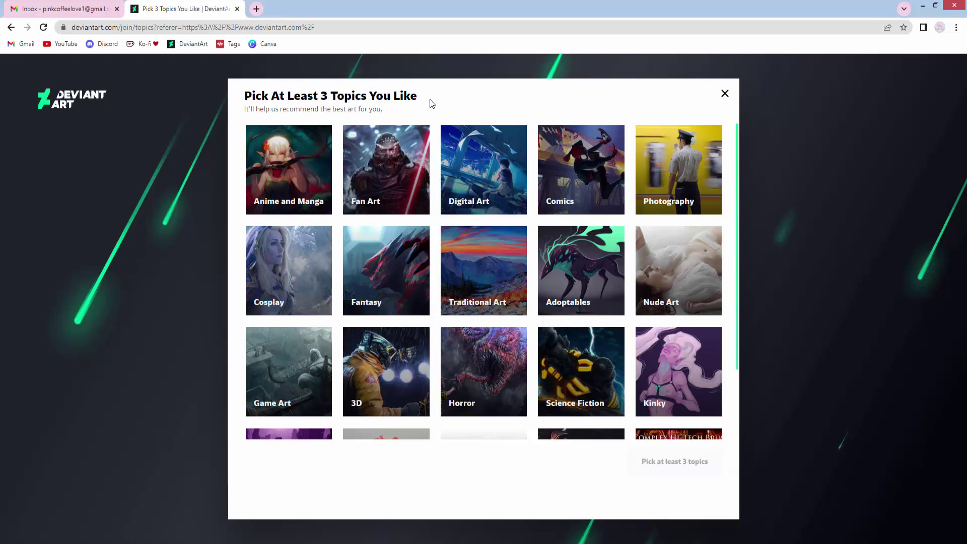
Select the topics Anime and Manga, Original Characters, Digital Art and Role Play as interests.
{"action": "left_click", "coordinate": [293, 173]}
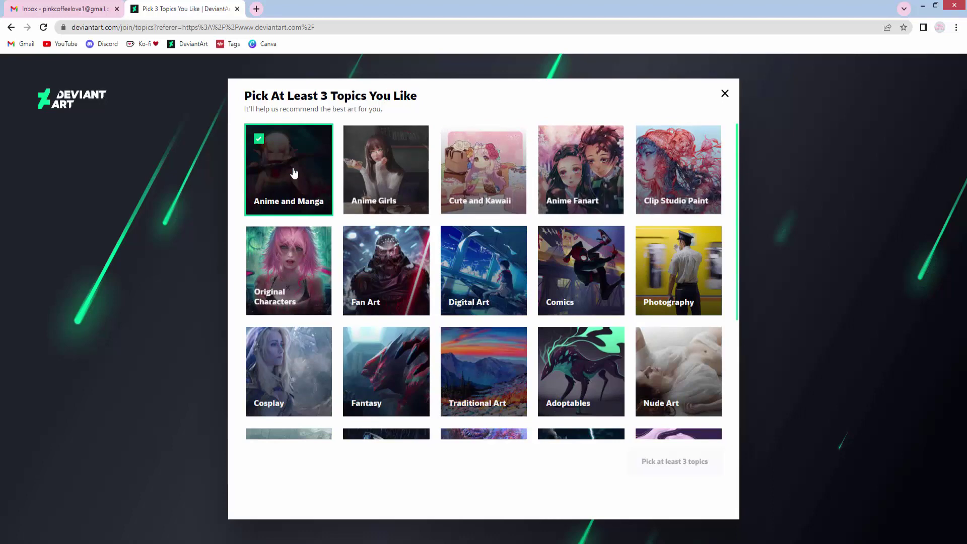
{"action": "left_click", "coordinate": [290, 279]}
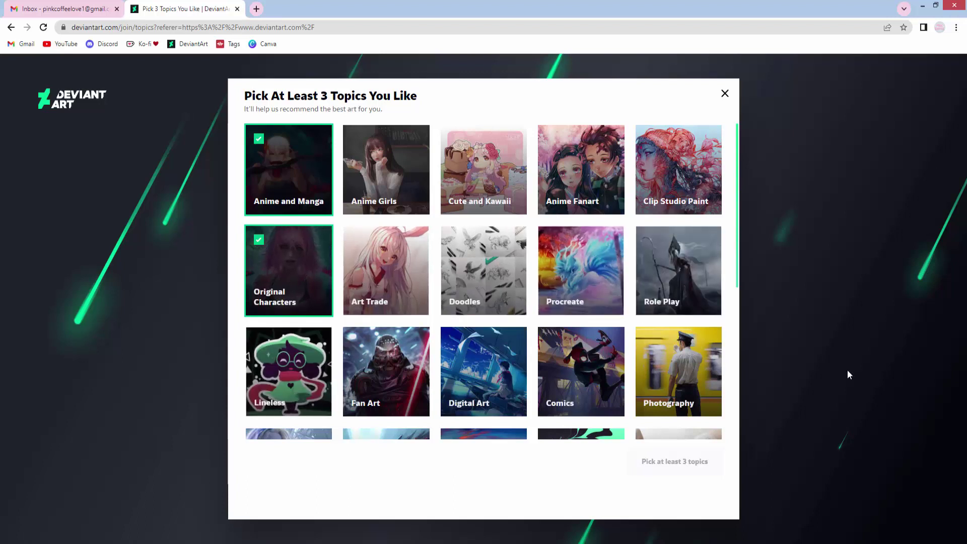
{"action": "left_click", "coordinate": [496, 385]}
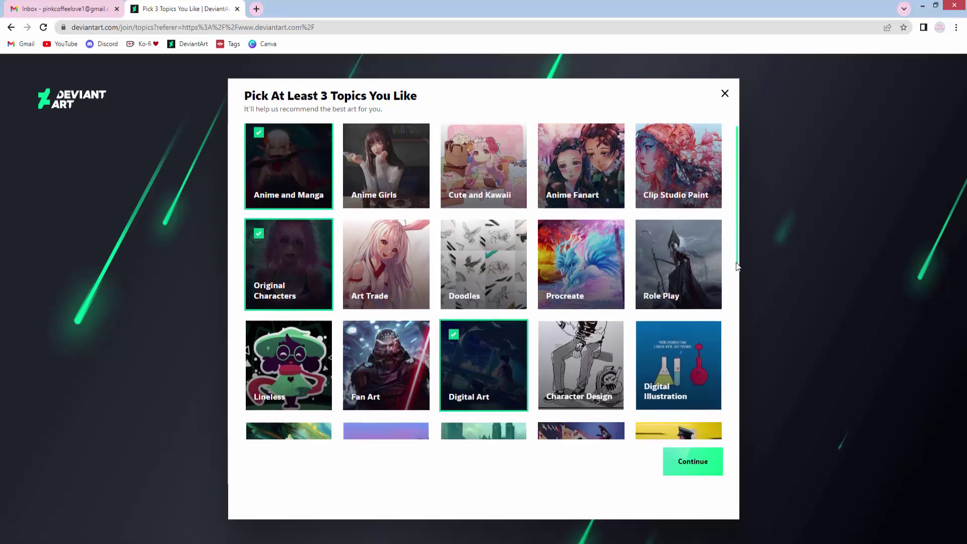
{"action": "scroll", "coordinate": [737, 272], "scroll_direction": "down", "scroll_amount": 1}
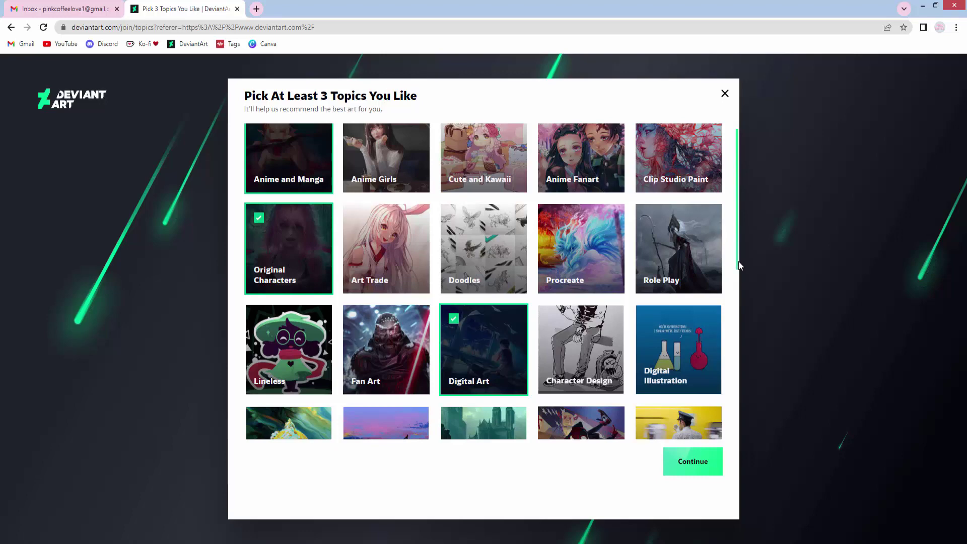
{"action": "scroll", "coordinate": [714, 273], "scroll_direction": "down", "scroll_amount": 1}
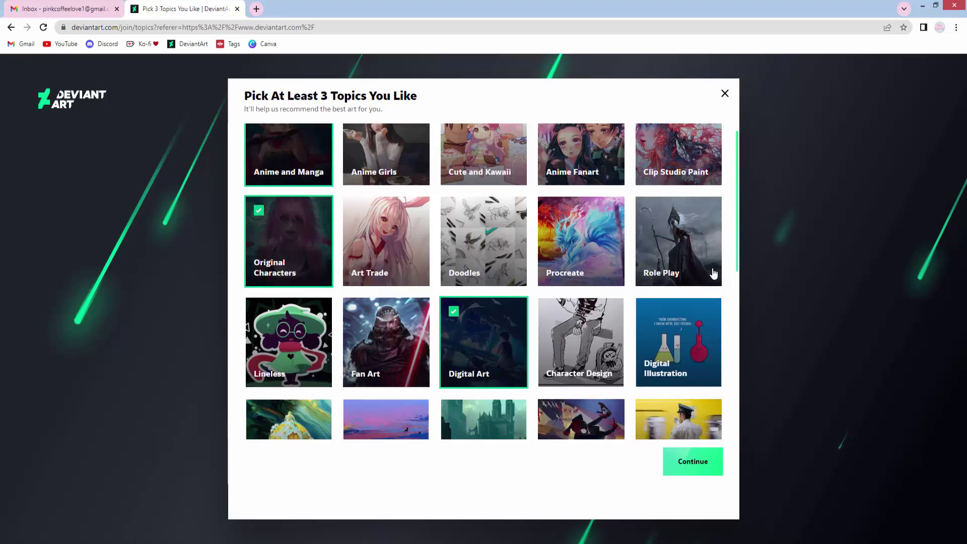
{"action": "left_click", "coordinate": [714, 273]}
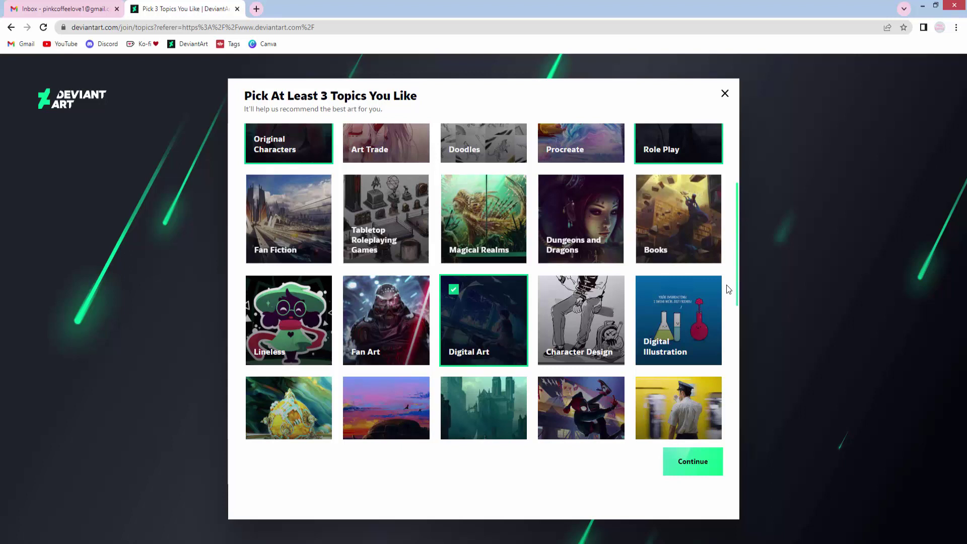
Add Cosplay to the selected topics of interest.
{"action": "scroll", "coordinate": [727, 285], "scroll_direction": "down", "scroll_amount": 2}
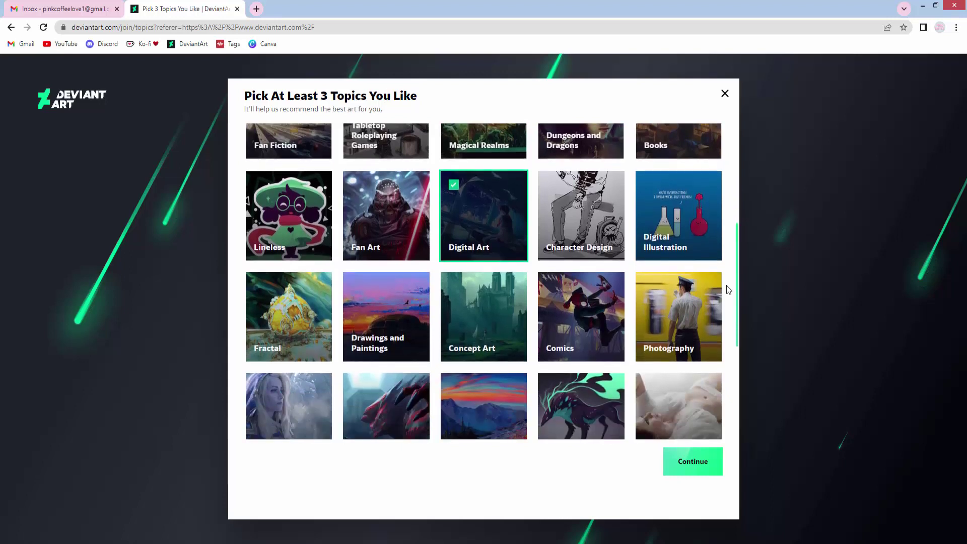
{"action": "scroll", "coordinate": [727, 285], "scroll_direction": "down", "scroll_amount": 1}
{"action": "scroll", "coordinate": [726, 285], "scroll_direction": "down", "scroll_amount": 2}
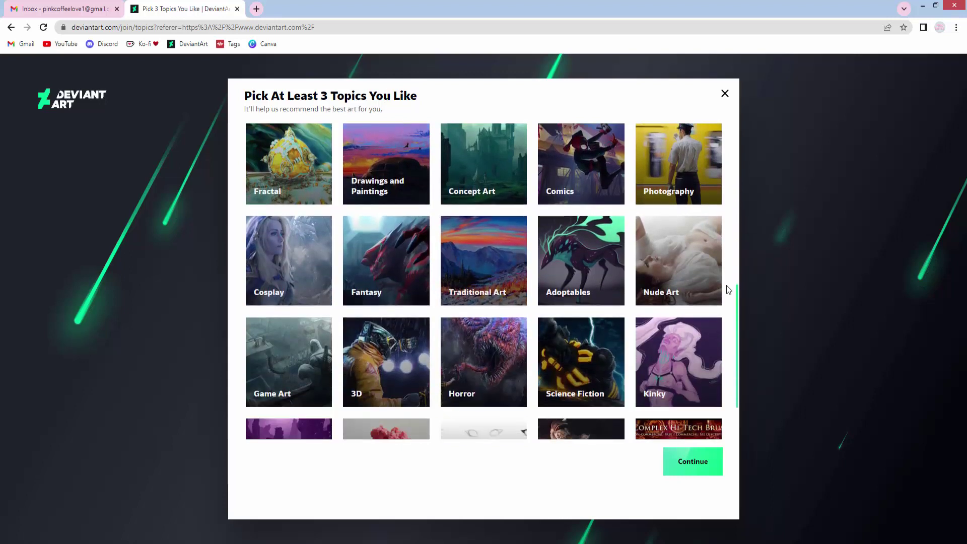
{"action": "scroll", "coordinate": [727, 285], "scroll_direction": "down", "scroll_amount": 1}
{"action": "left_click", "coordinate": [278, 209]}
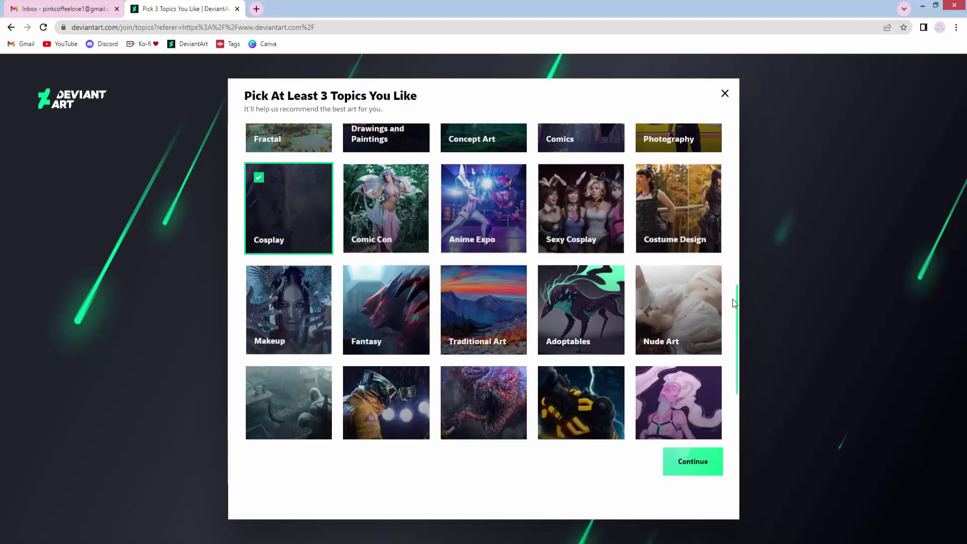
Look through the remaining topics, recheck the selected ones and submit the topic selection.
{"action": "scroll", "coordinate": [731, 314], "scroll_direction": "down", "scroll_amount": 2}
{"action": "scroll", "coordinate": [727, 321], "scroll_direction": "down", "scroll_amount": 2}
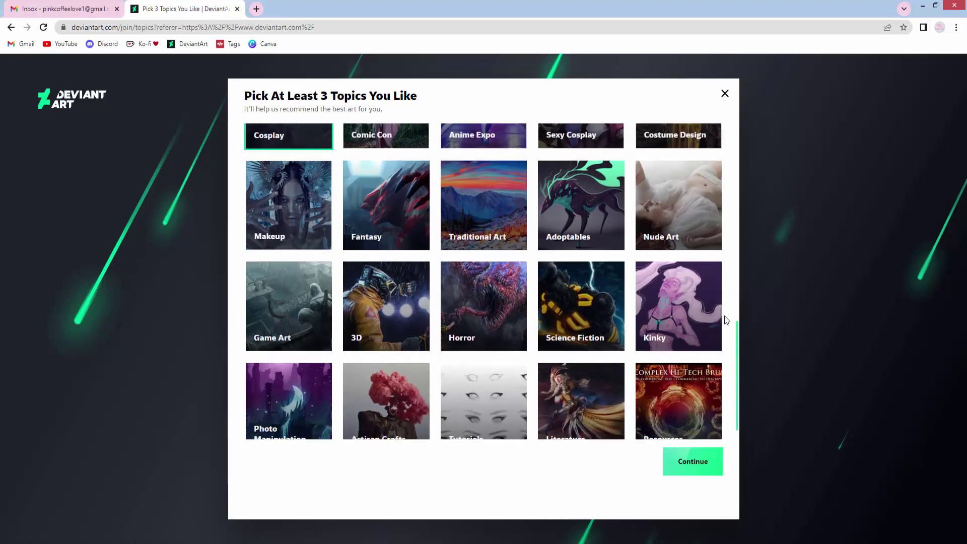
{"action": "scroll", "coordinate": [727, 321], "scroll_direction": "down", "scroll_amount": 1}
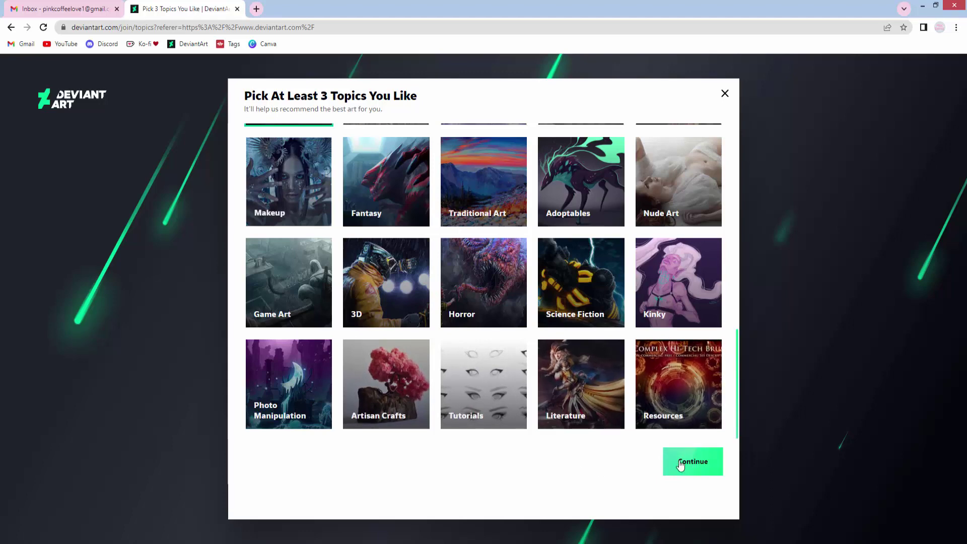
{"action": "scroll", "coordinate": [520, 335], "scroll_direction": "up", "scroll_amount": 5}
{"action": "scroll", "coordinate": [359, 322], "scroll_direction": "up", "scroll_amount": 8}
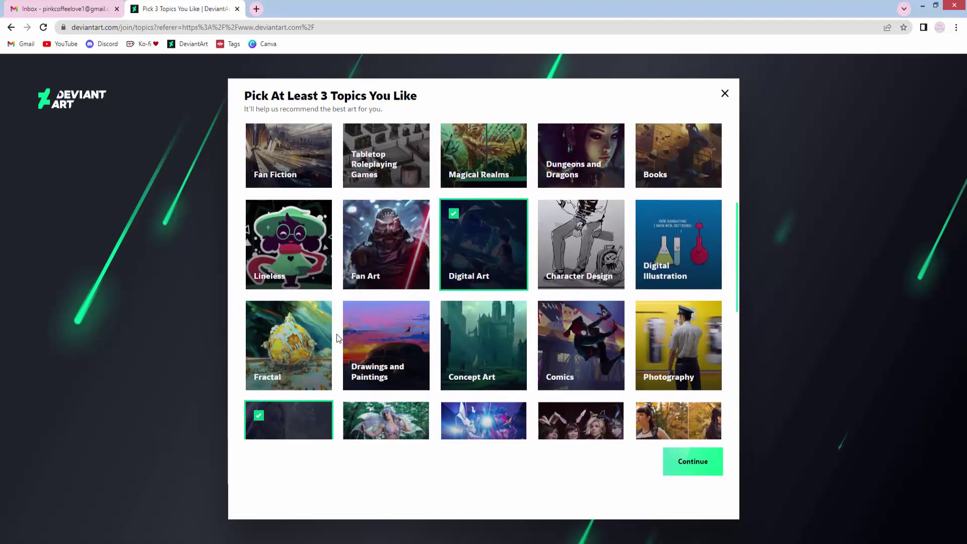
{"action": "scroll", "coordinate": [384, 291], "scroll_direction": "up", "scroll_amount": 1}
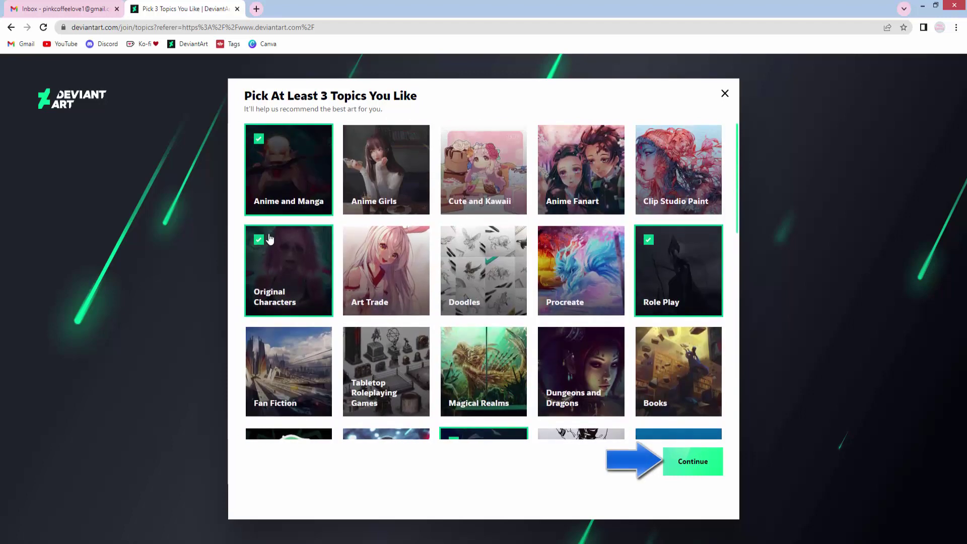
{"action": "left_click", "coordinate": [685, 468]}
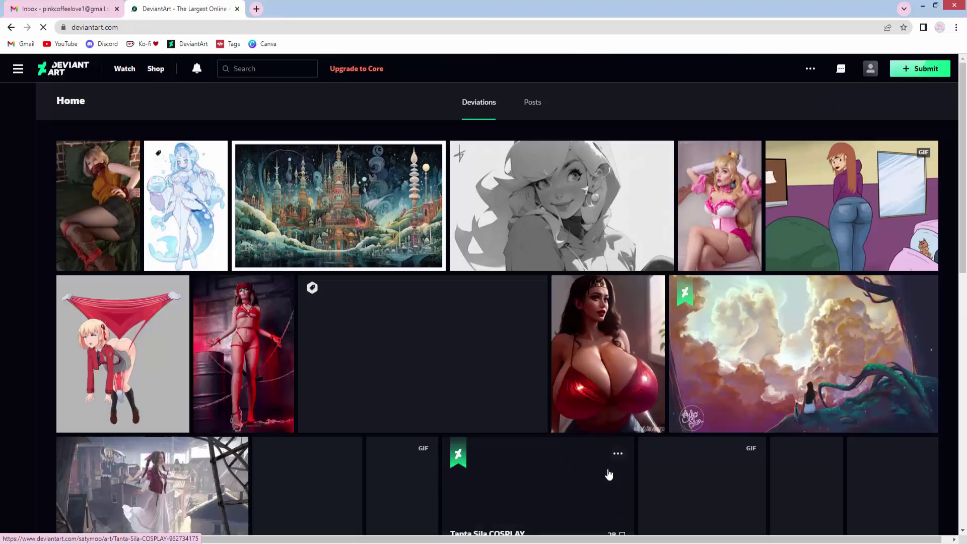
Open the new account's own profile page and look over its home sections.
{"action": "left_click", "coordinate": [879, 71]}
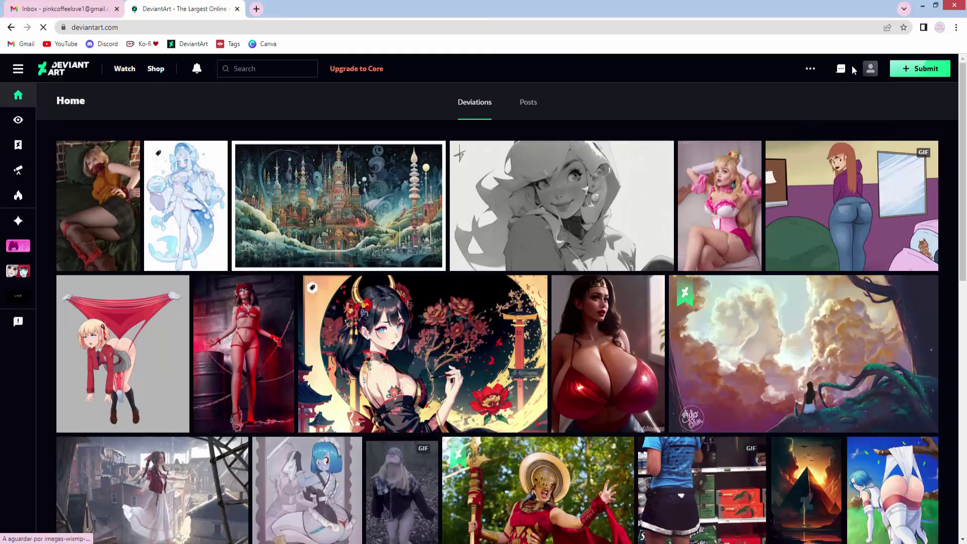
{"action": "left_click", "coordinate": [871, 69]}
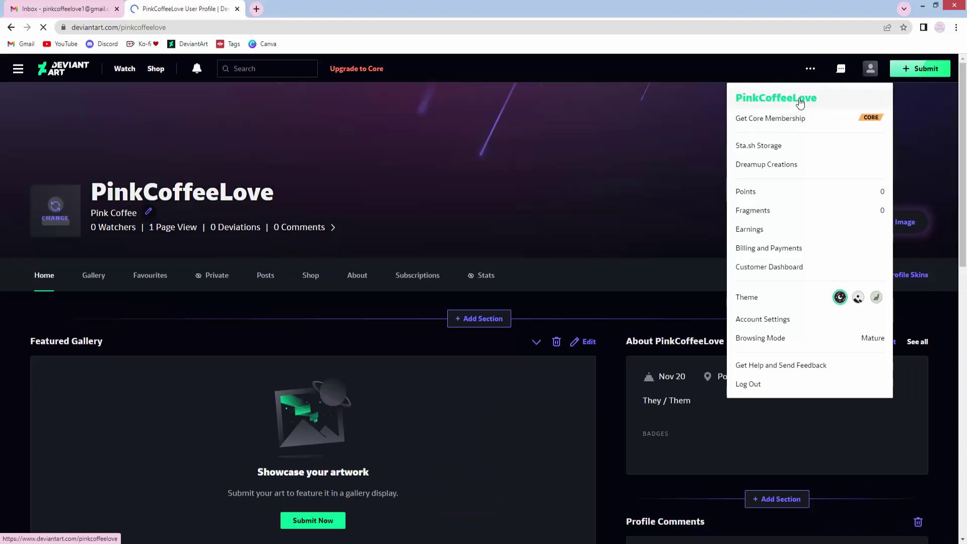
{"action": "left_click", "coordinate": [223, 350]}
{"action": "scroll", "coordinate": [524, 380], "scroll_direction": "down", "scroll_amount": 2}
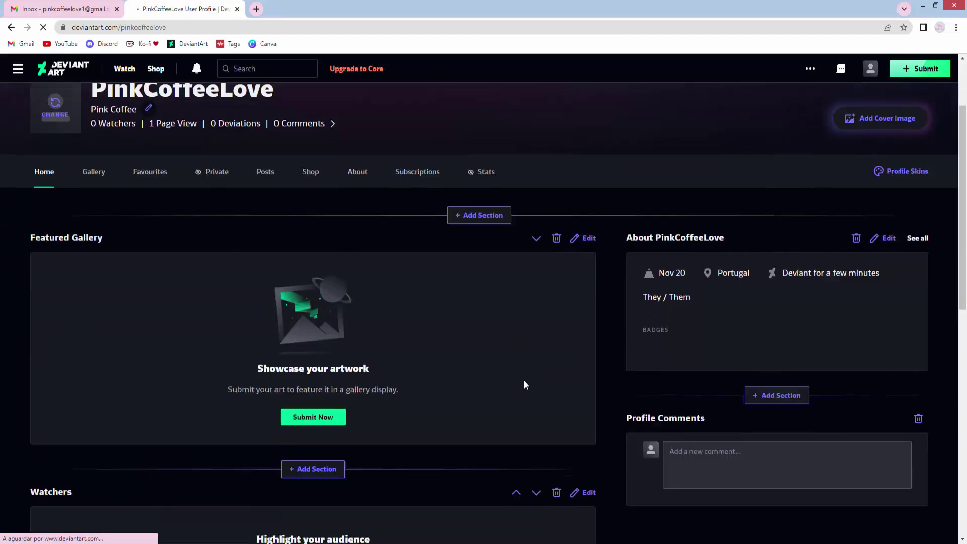
{"action": "scroll", "coordinate": [238, 297], "scroll_direction": "up", "scroll_amount": 2}
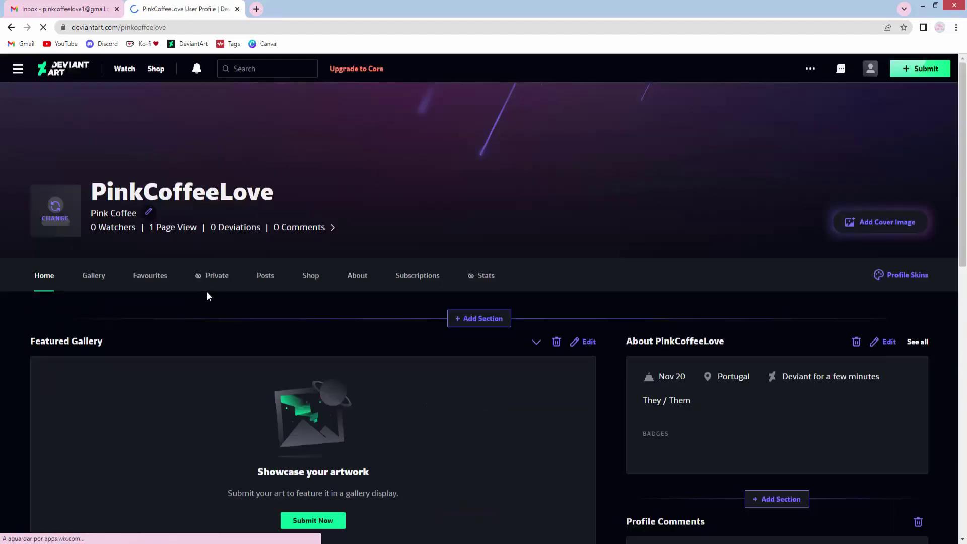
{"action": "scroll", "coordinate": [599, 412], "scroll_direction": "down", "scroll_amount": 6}
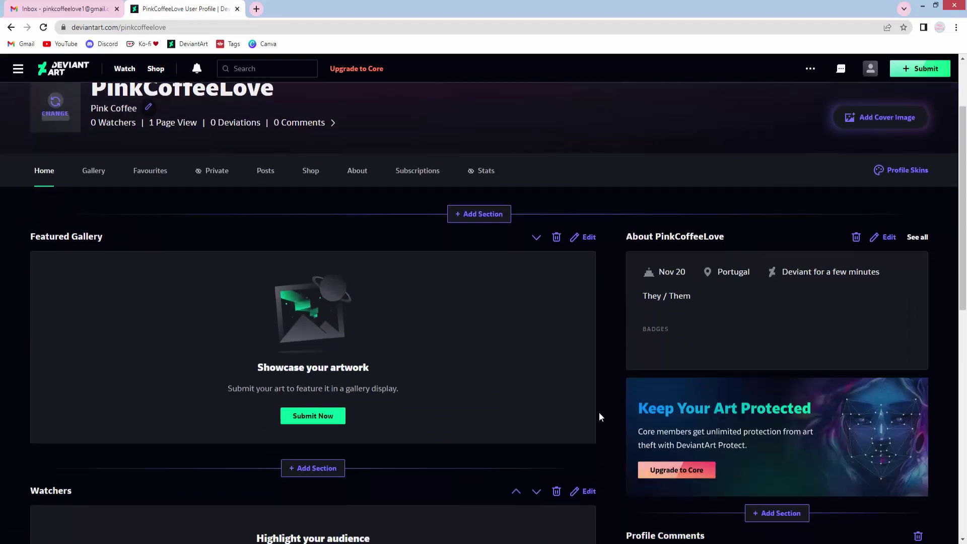
Open the Daily Deviations page from the profile and look through the featured artworks.
{"action": "scroll", "coordinate": [595, 419], "scroll_direction": "down", "scroll_amount": 5}
{"action": "scroll", "coordinate": [596, 419], "scroll_direction": "up", "scroll_amount": 10}
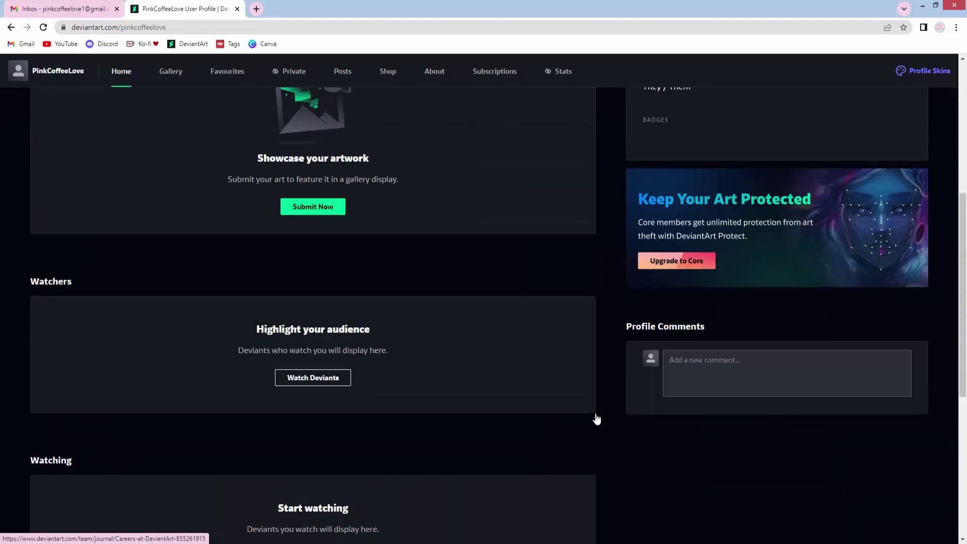
{"action": "scroll", "coordinate": [591, 411], "scroll_direction": "up", "scroll_amount": 1}
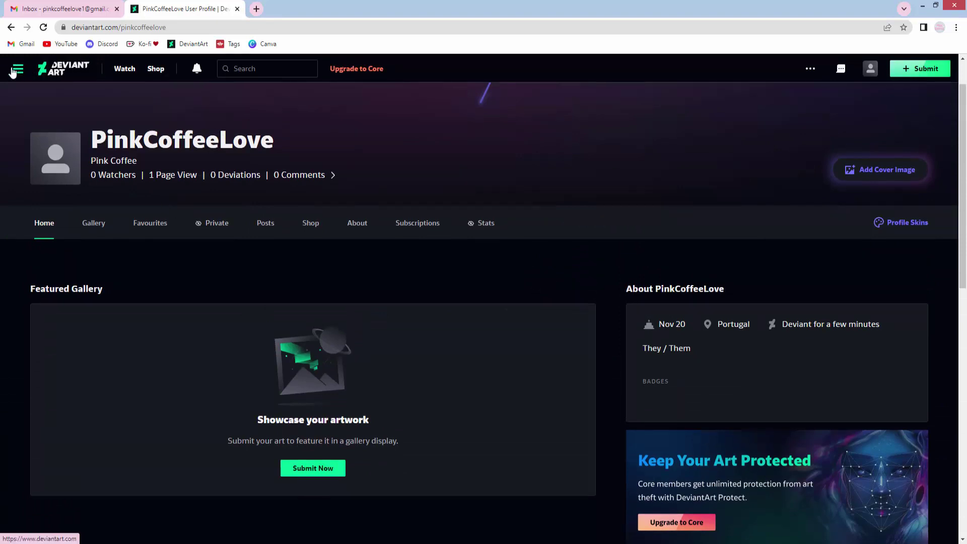
{"action": "left_click", "coordinate": [17, 70]}
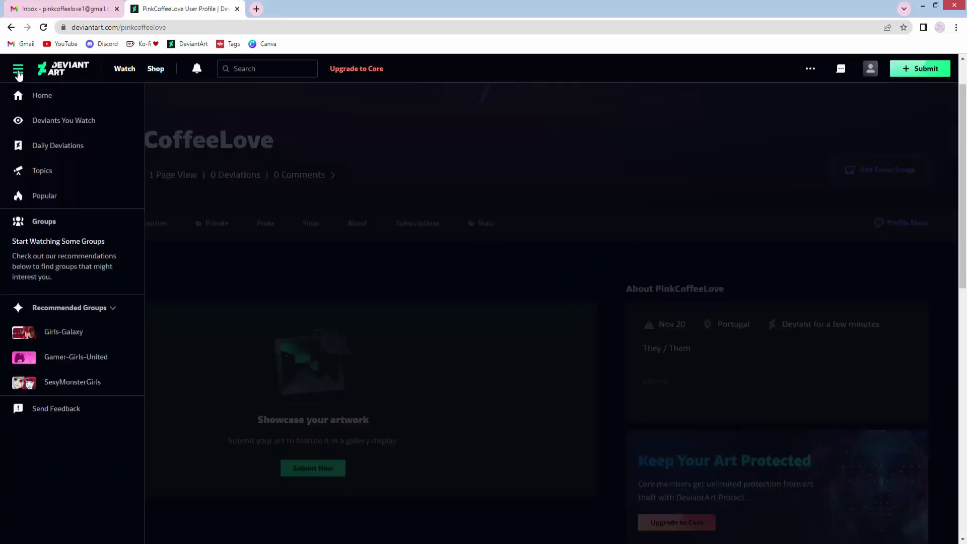
{"action": "left_click", "coordinate": [53, 146]}
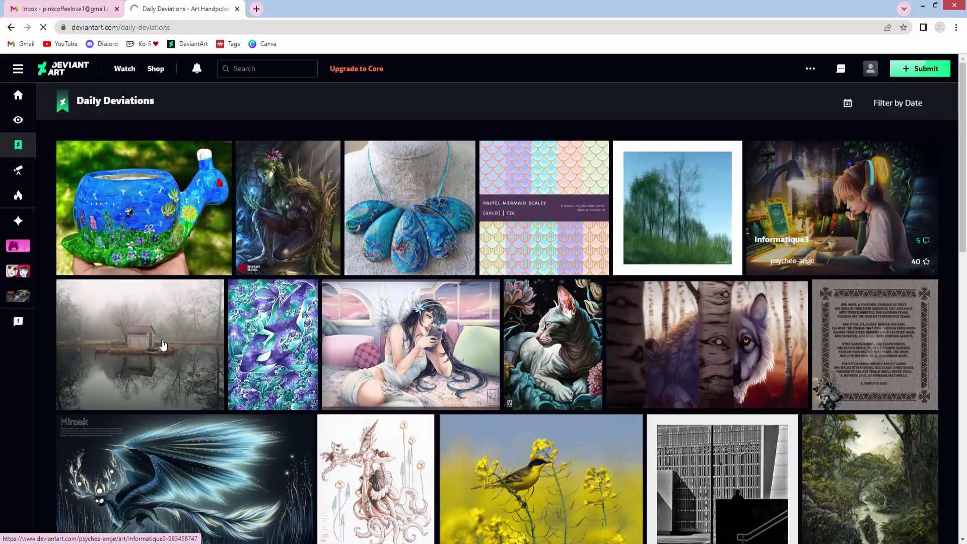
{"action": "scroll", "coordinate": [282, 396], "scroll_direction": "down", "scroll_amount": 2}
{"action": "scroll", "coordinate": [282, 396], "scroll_direction": "down", "scroll_amount": 5}
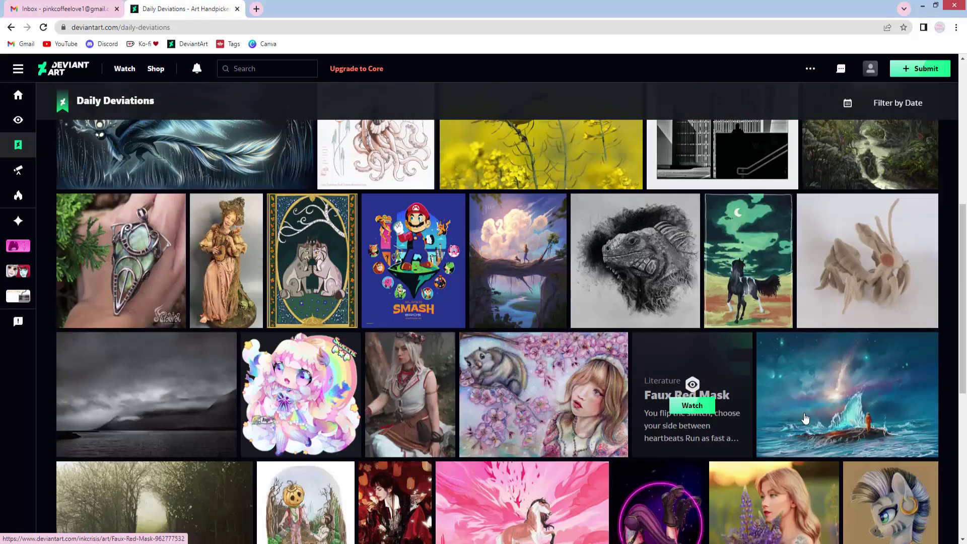
{"action": "scroll", "coordinate": [728, 481], "scroll_direction": "up", "scroll_amount": 5}
{"action": "scroll", "coordinate": [729, 481], "scroll_direction": "up", "scroll_amount": 2}
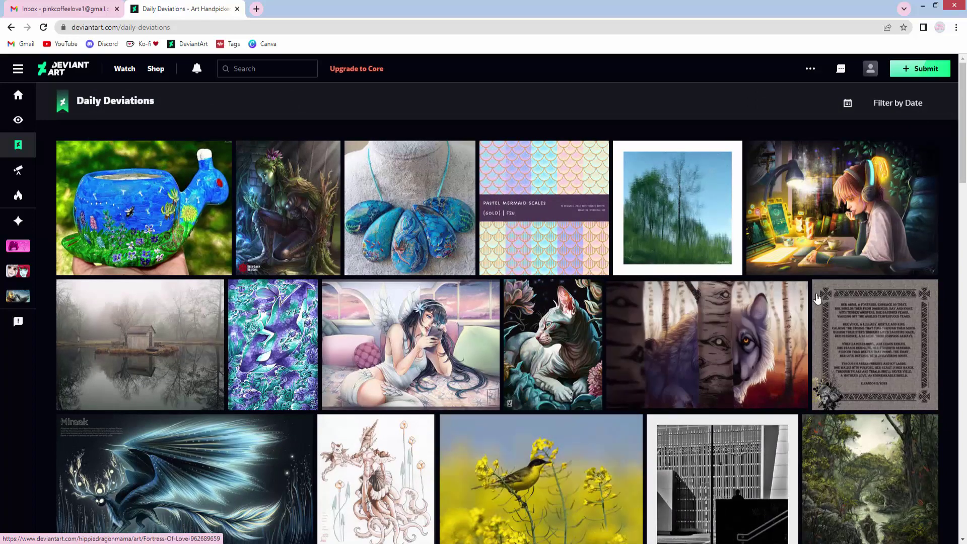
Switch to the Gmail inbox, reload it and check its categories for new messages.
{"action": "left_click", "coordinate": [64, 8]}
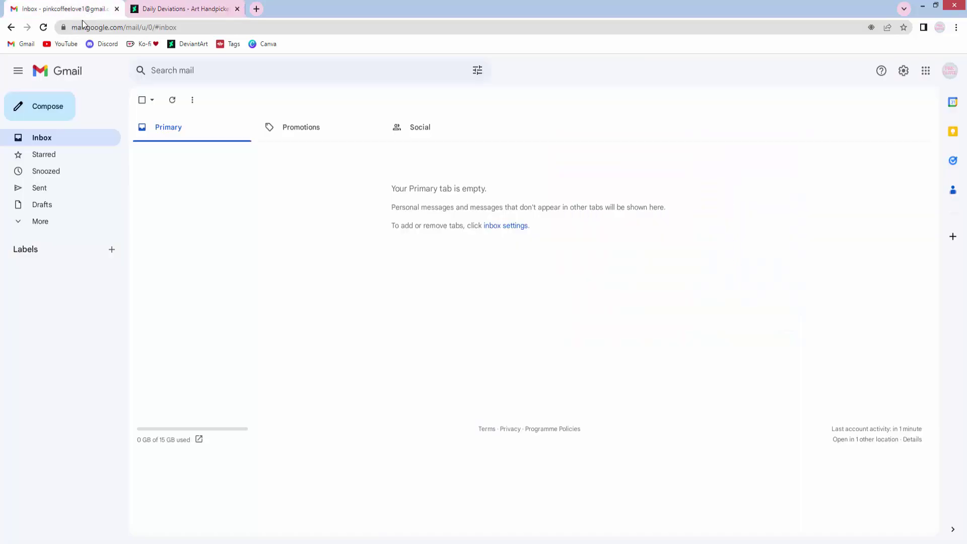
{"action": "left_click", "coordinate": [44, 29]}
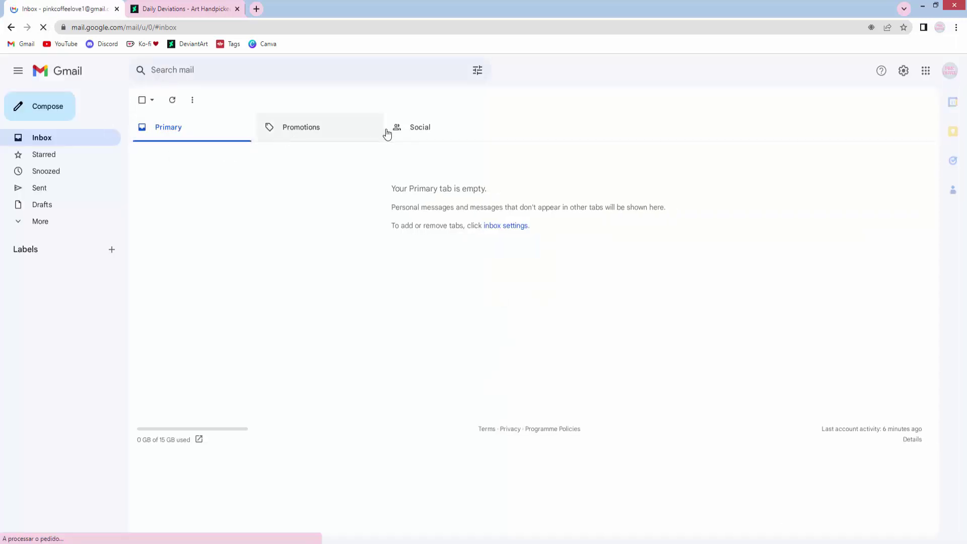
{"action": "left_click", "coordinate": [387, 133]}
{"action": "left_click", "coordinate": [168, 125]}
Return to DeviantArt and open the account's own profile page.
{"action": "left_click", "coordinate": [207, 9]}
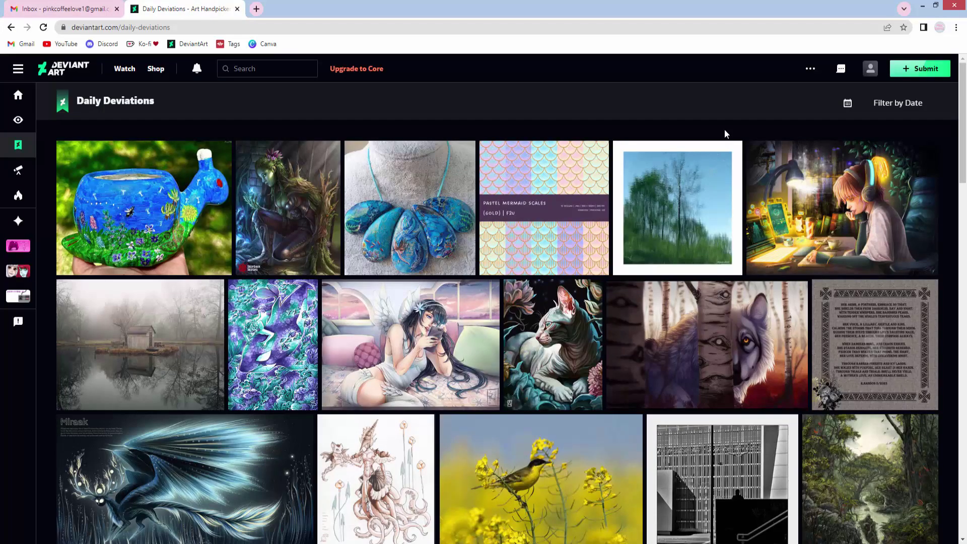
{"action": "left_click", "coordinate": [870, 69]}
{"action": "left_click", "coordinate": [776, 100]}
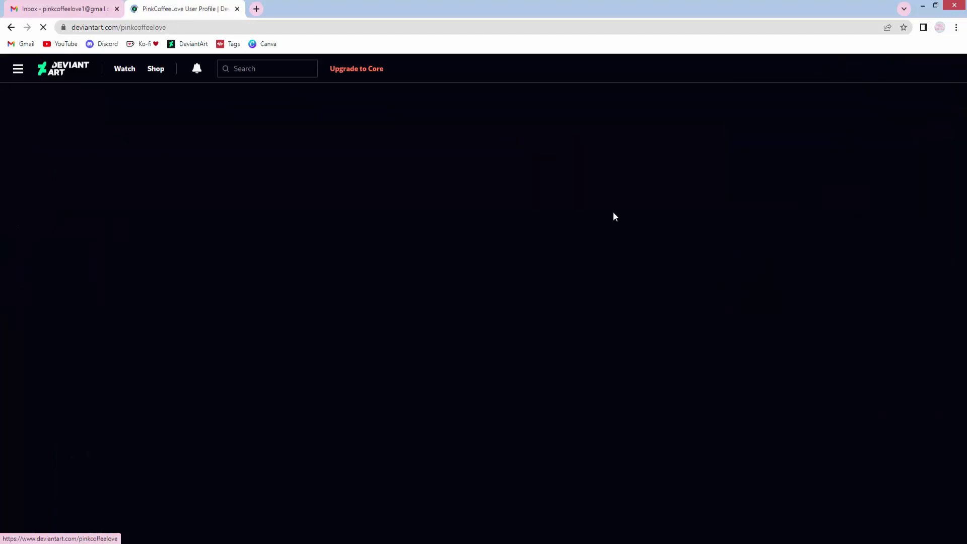